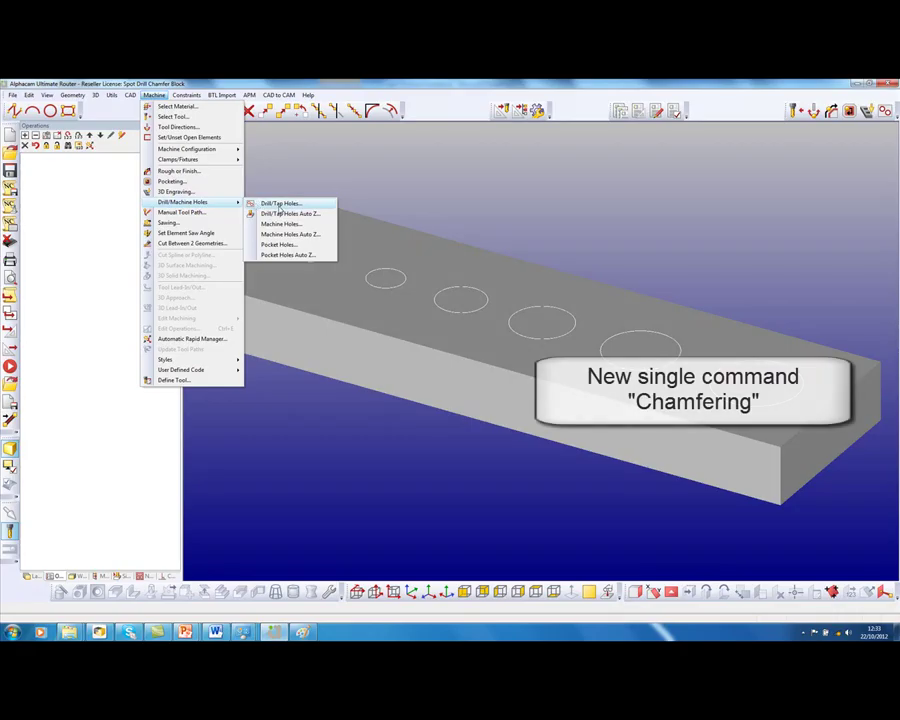
- Create a Chamfering hole operation with Chamfer Depth 0.1 on all six hole circles
click(279, 205)
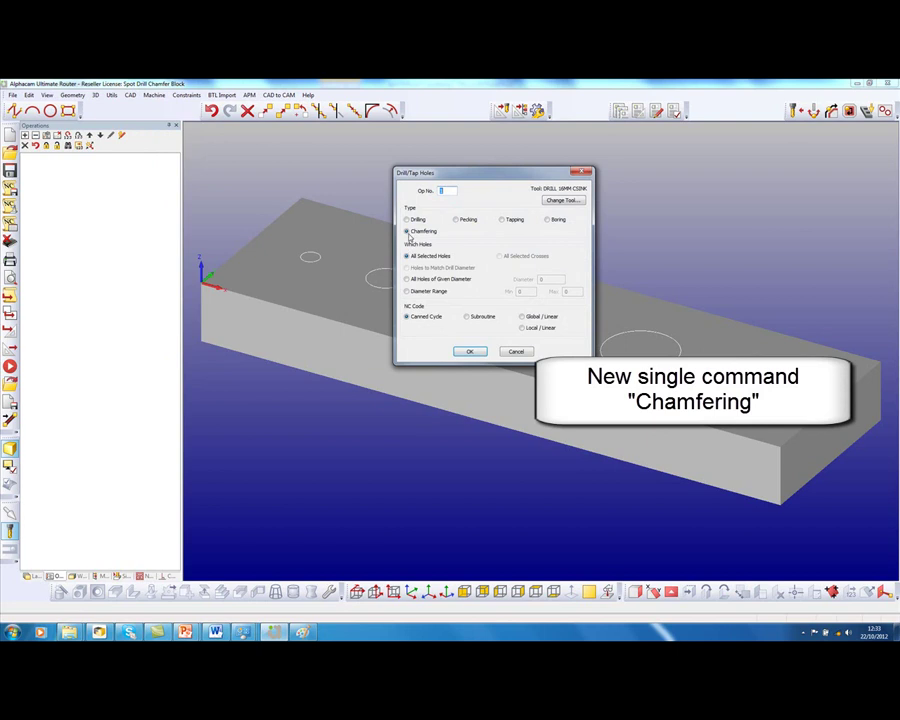
click(467, 352)
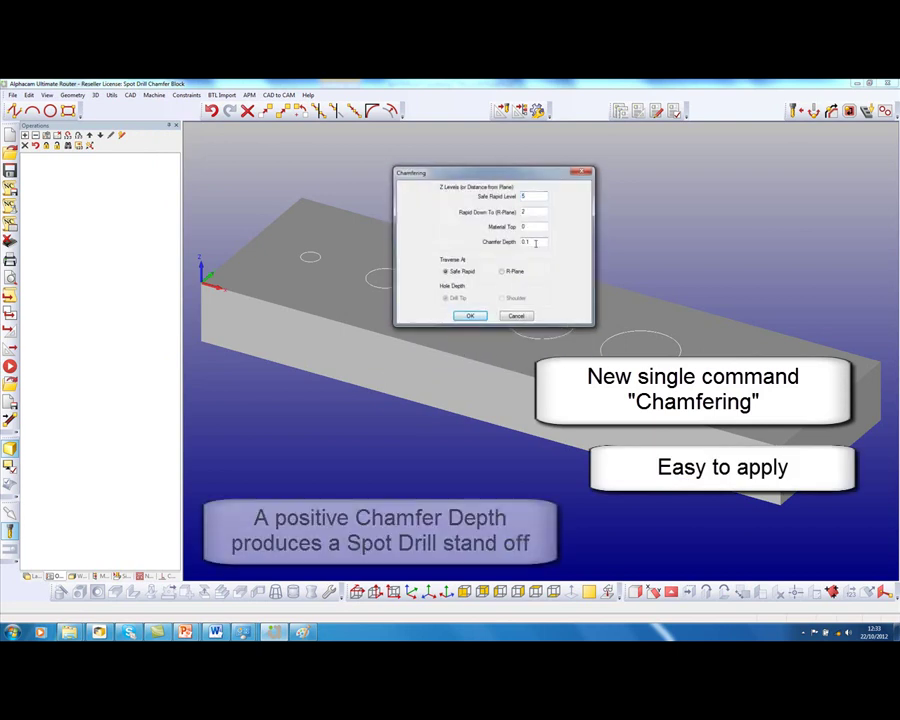
key(BackSpace)
text(5)
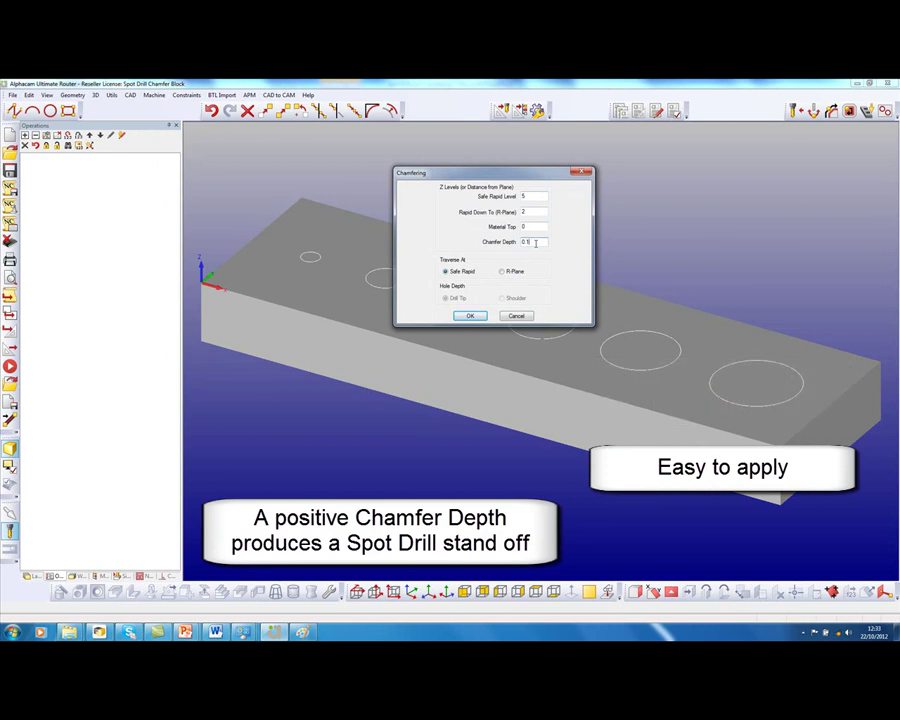
key(Return)
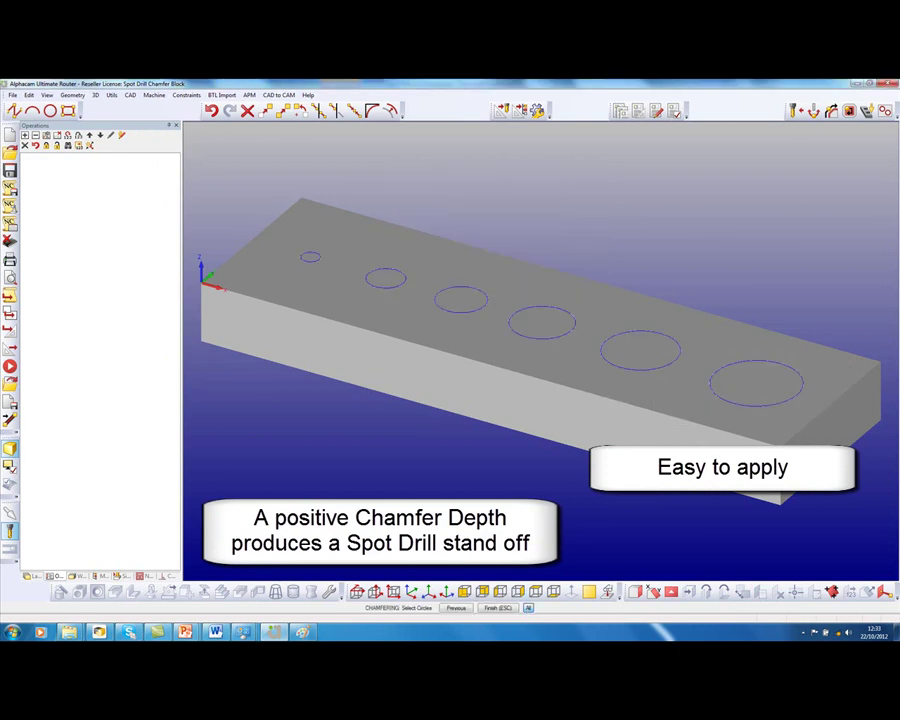
key(Escape)
click(468, 377)
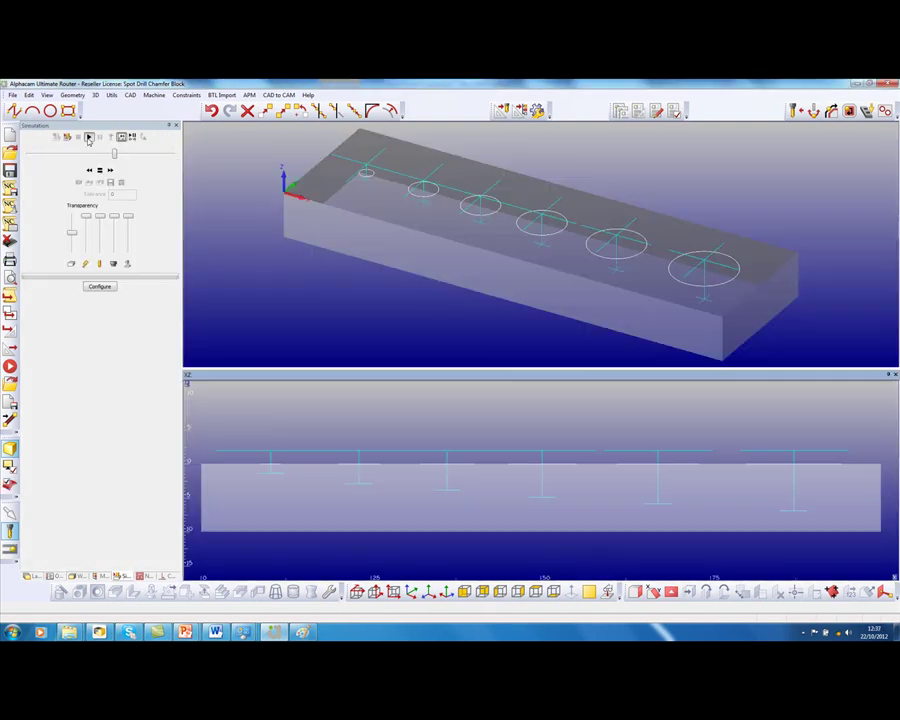
- Run the solid simulation of the spot-drill toolpaths at the six holes
click(88, 139)
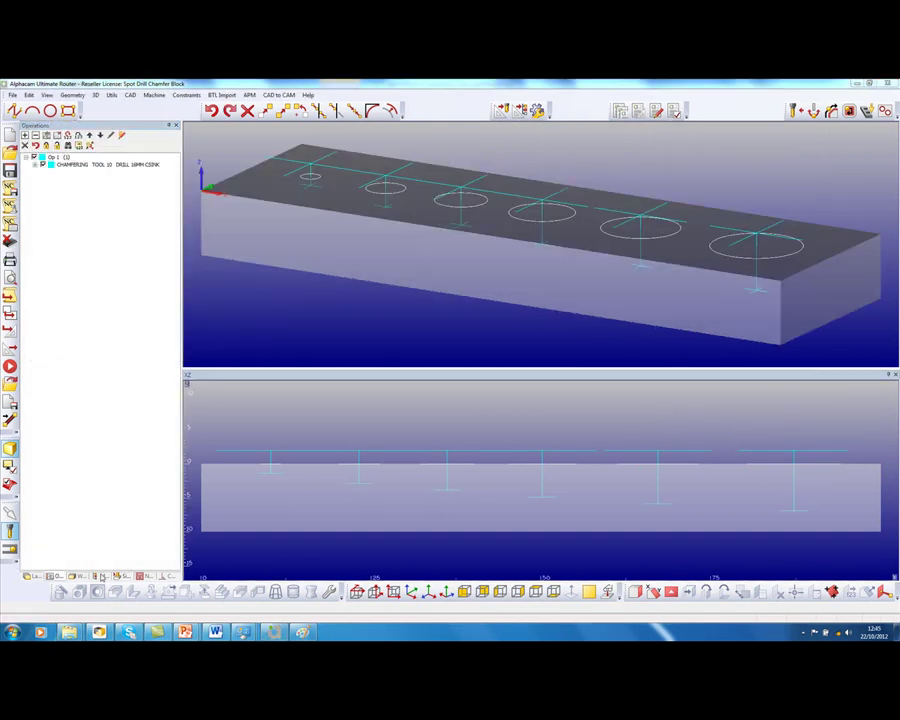
- Apply the saved Drilling style to all six hole geometries
right_click(66, 274)
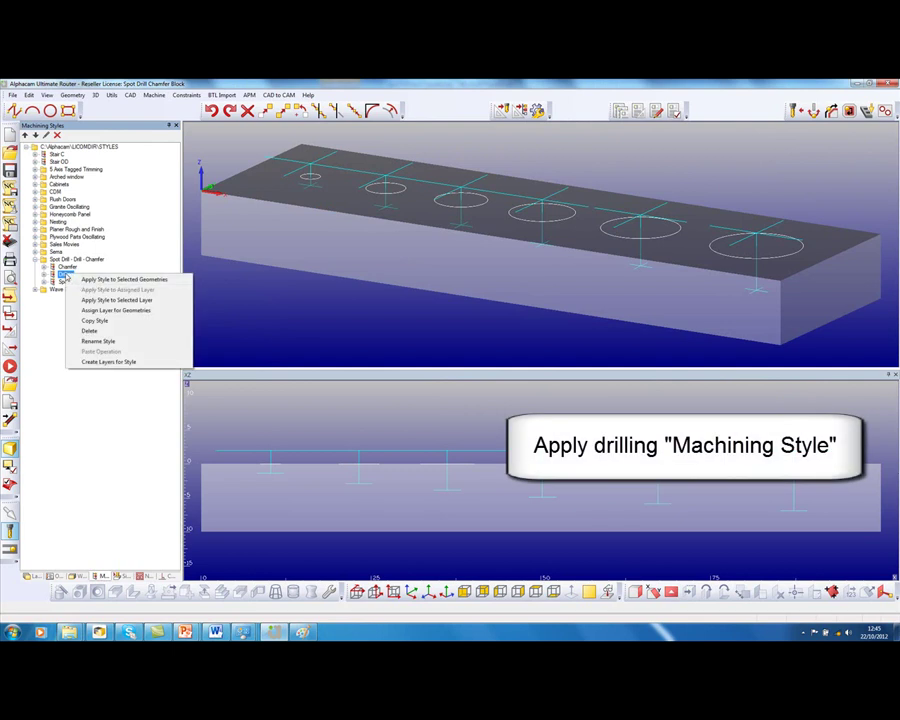
click(122, 279)
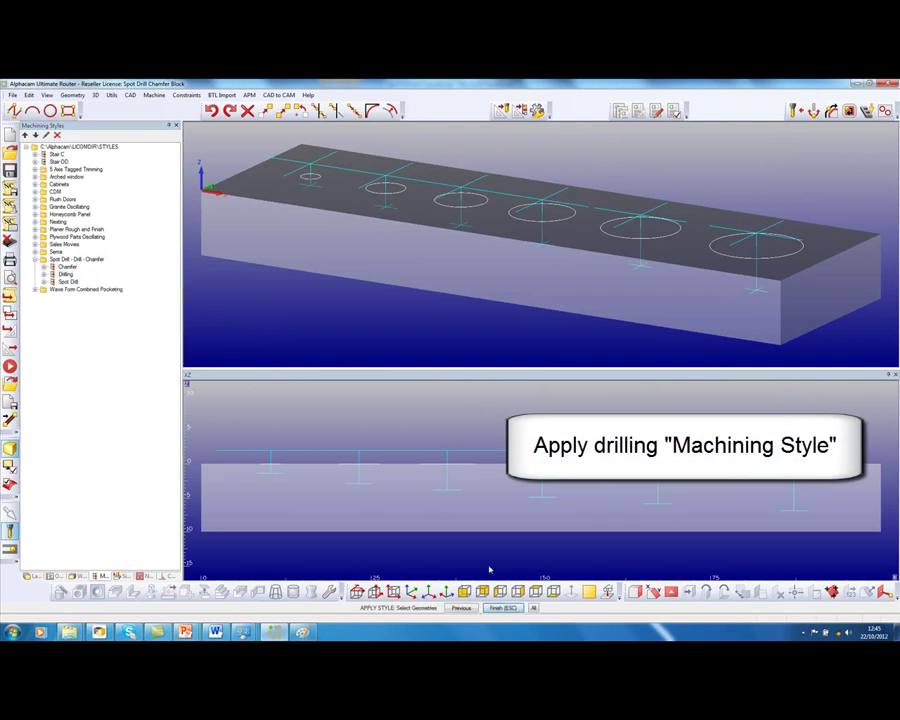
click(533, 609)
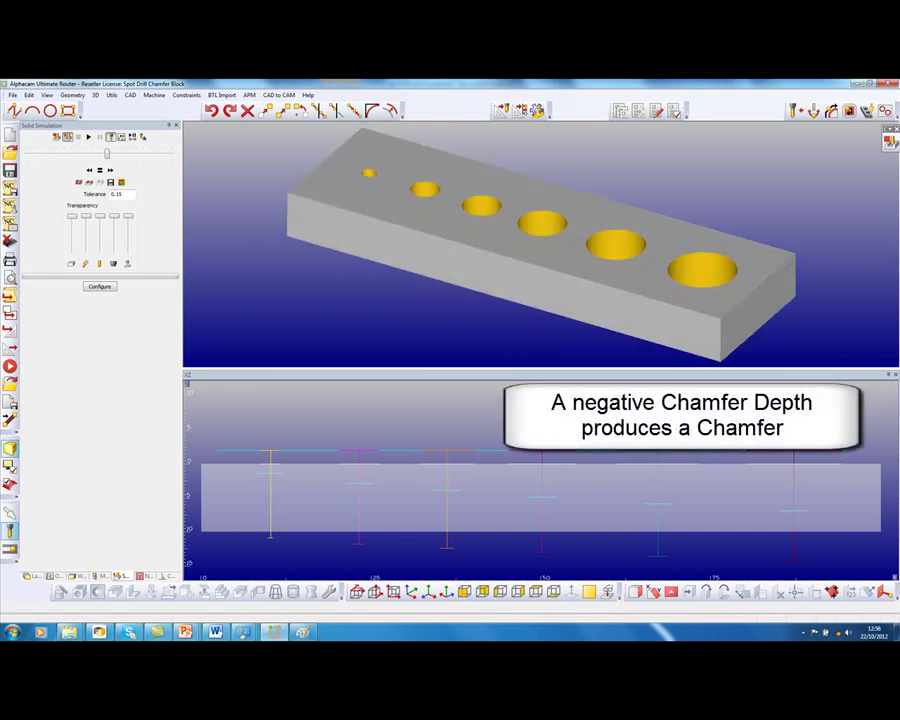
- Duplicate the chamfering operation in the Operations list
click(53, 577)
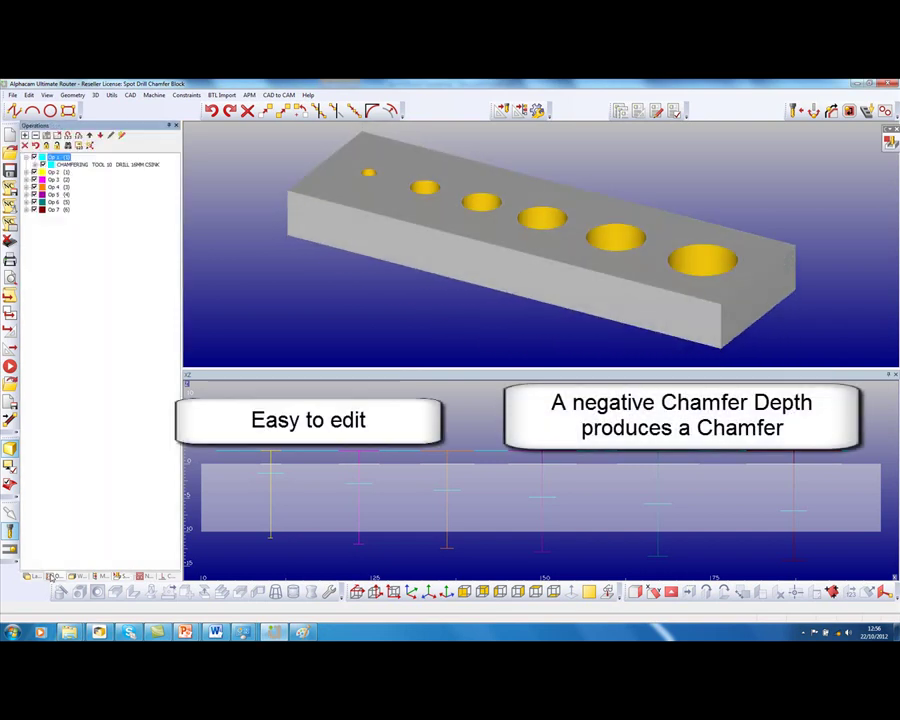
right_click(104, 166)
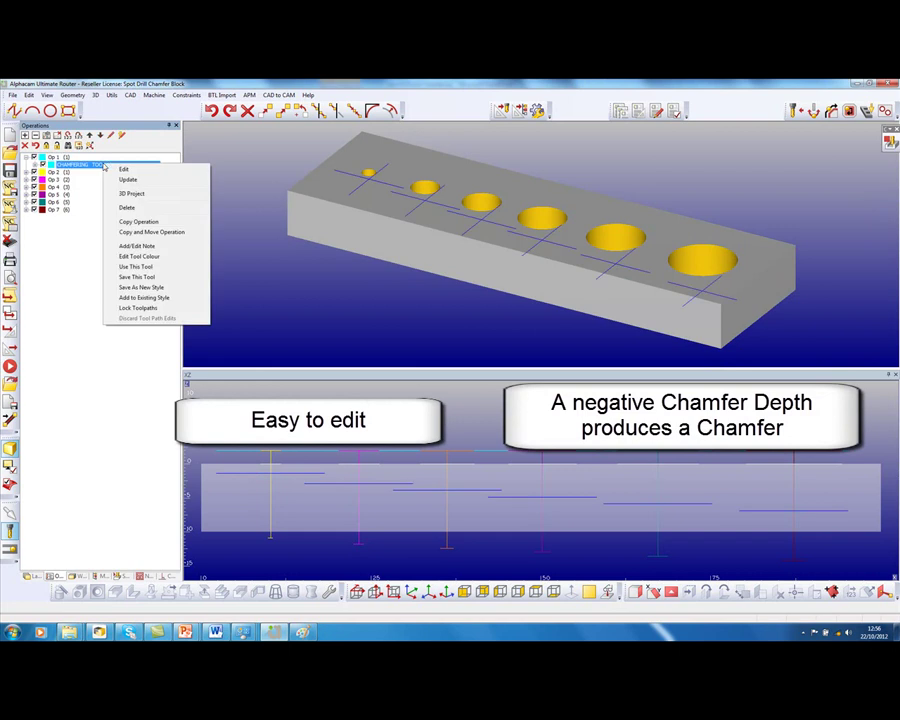
click(154, 222)
- Edit the copied chamfering operation to use a negative Chamfer Depth as Op 8
right_click(119, 172)
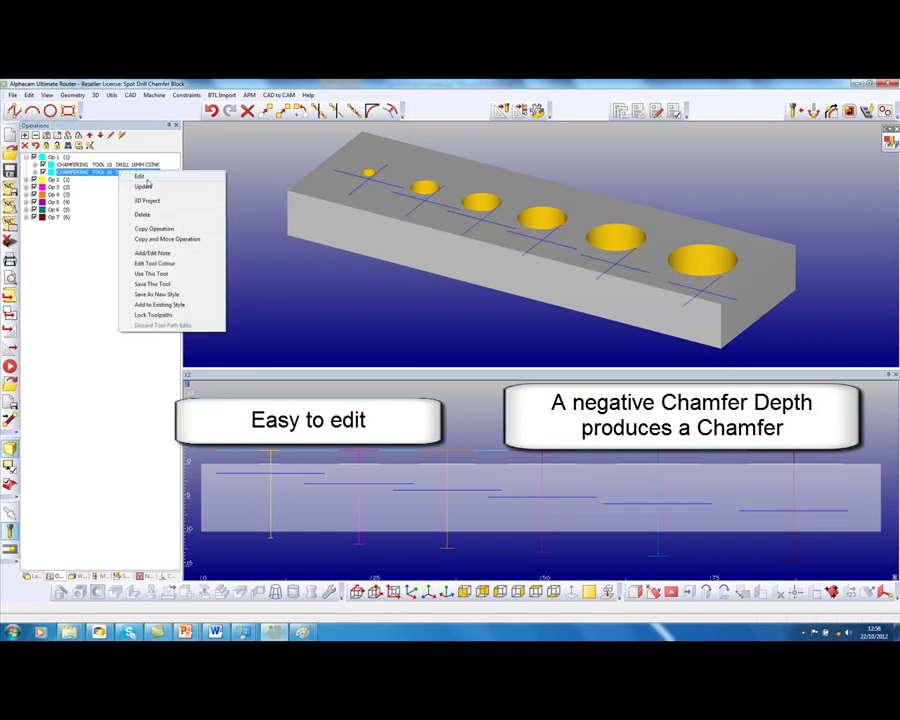
click(148, 178)
drag(130, 84, 213, 122)
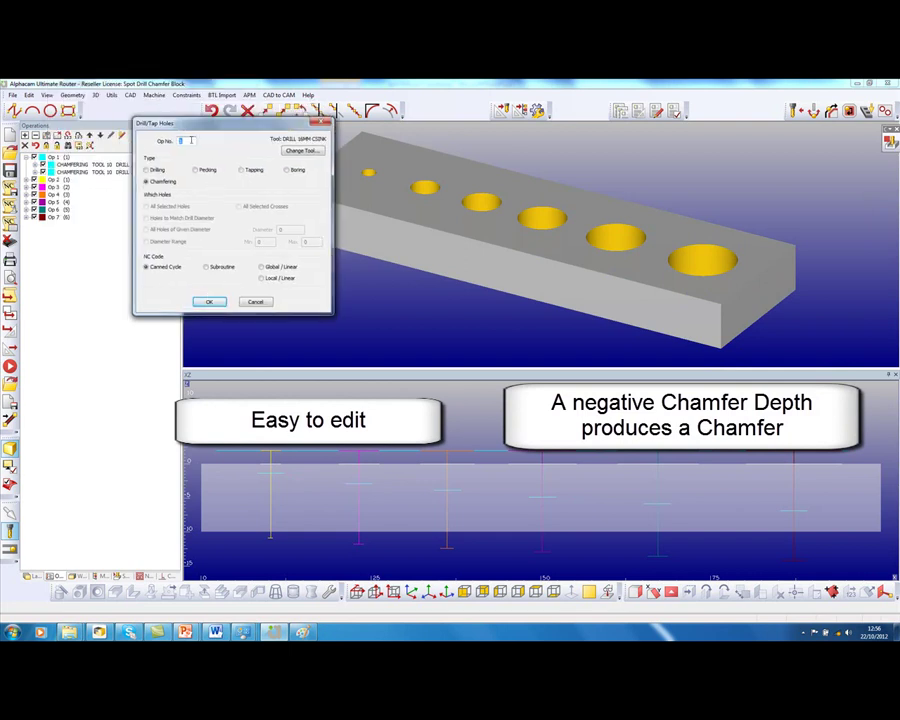
click(209, 301)
key(Tab)
key(Tab)
key(Tab)
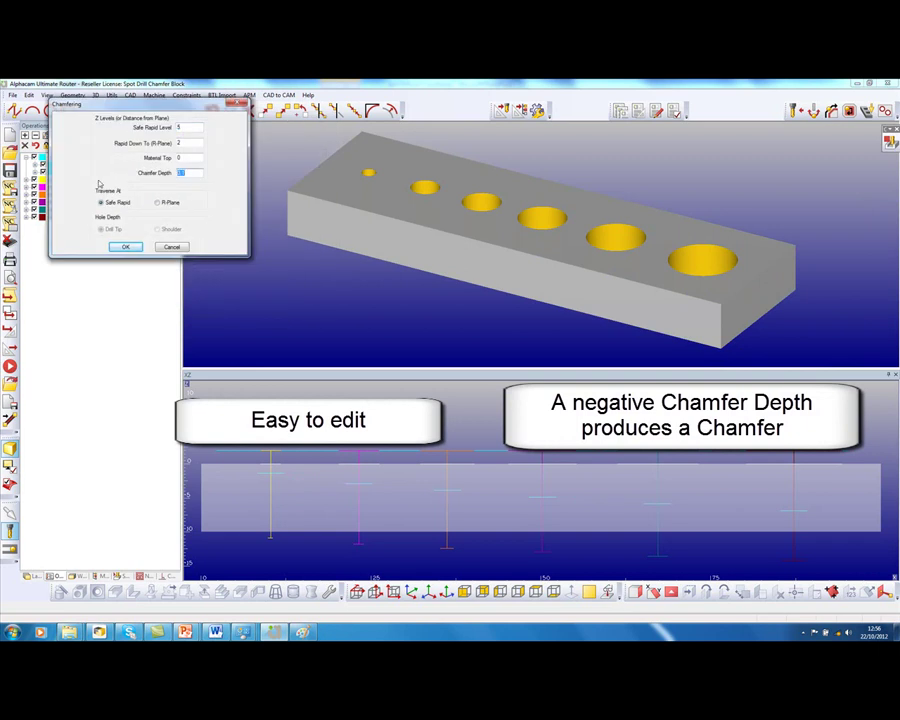
text(-)
click(125, 247)
click(136, 220)
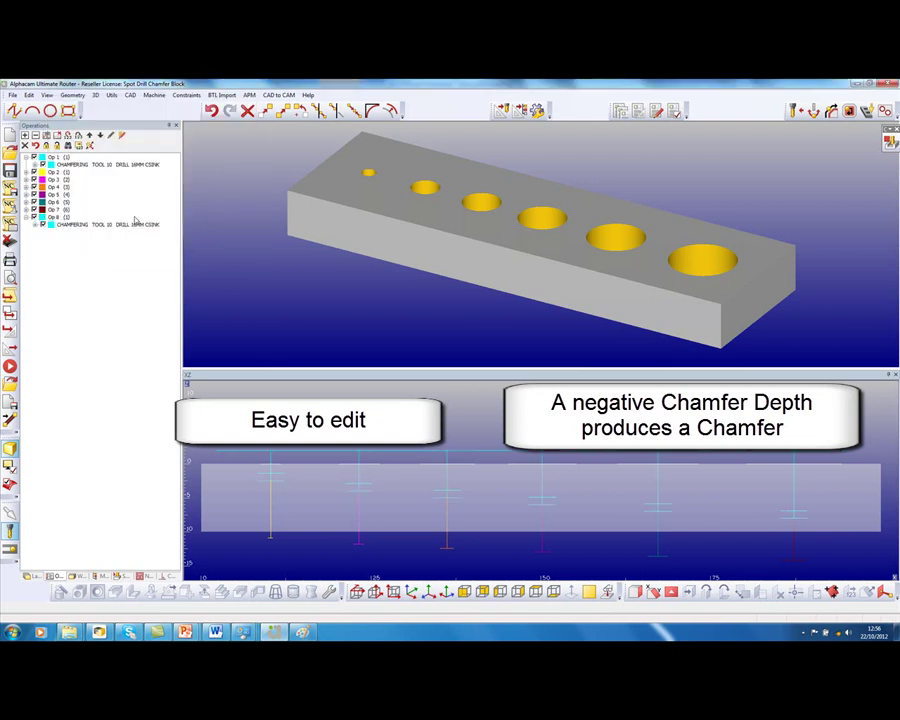
click(121, 577)
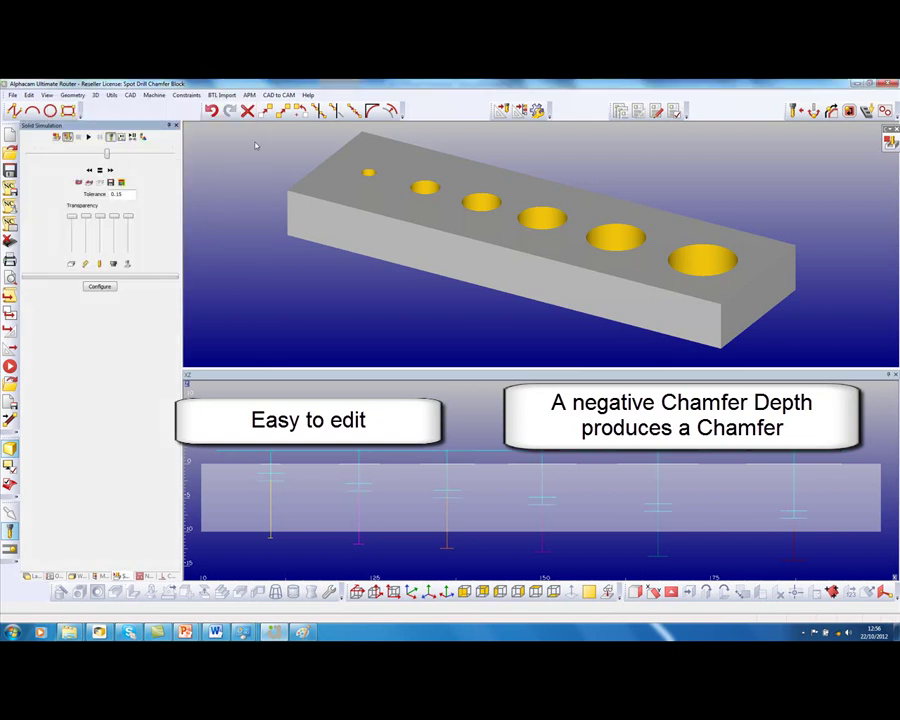
- Rerun the solid simulation to show chamfers cut around the drilled holes
click(88, 138)
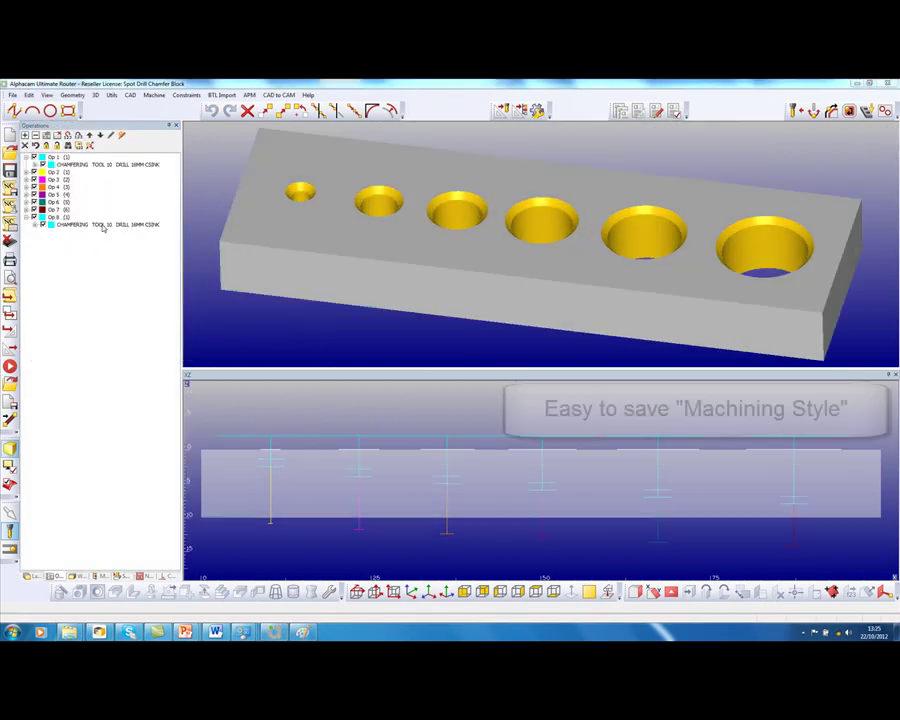
- Save the new chamfering operation as a style named Chamfer, alongside Drilling and Spot Drill
right_click(103, 226)
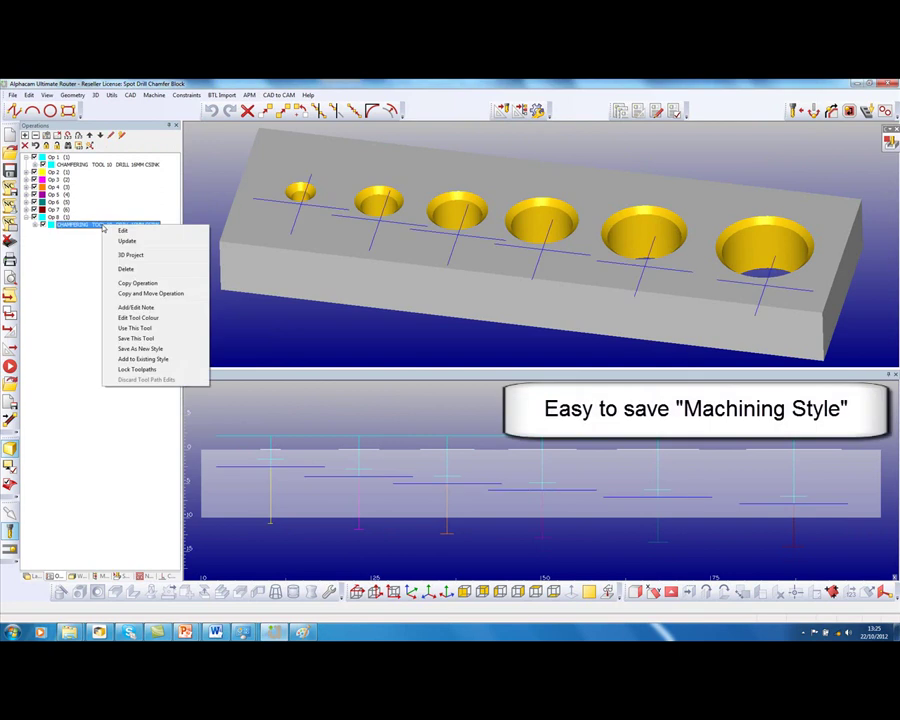
click(140, 348)
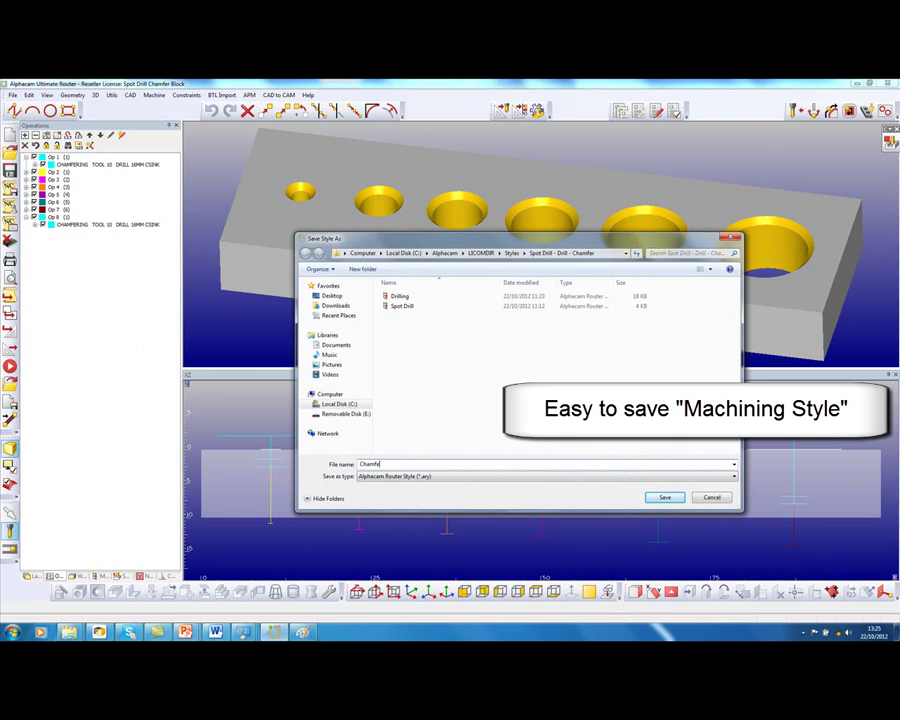
key(Return)
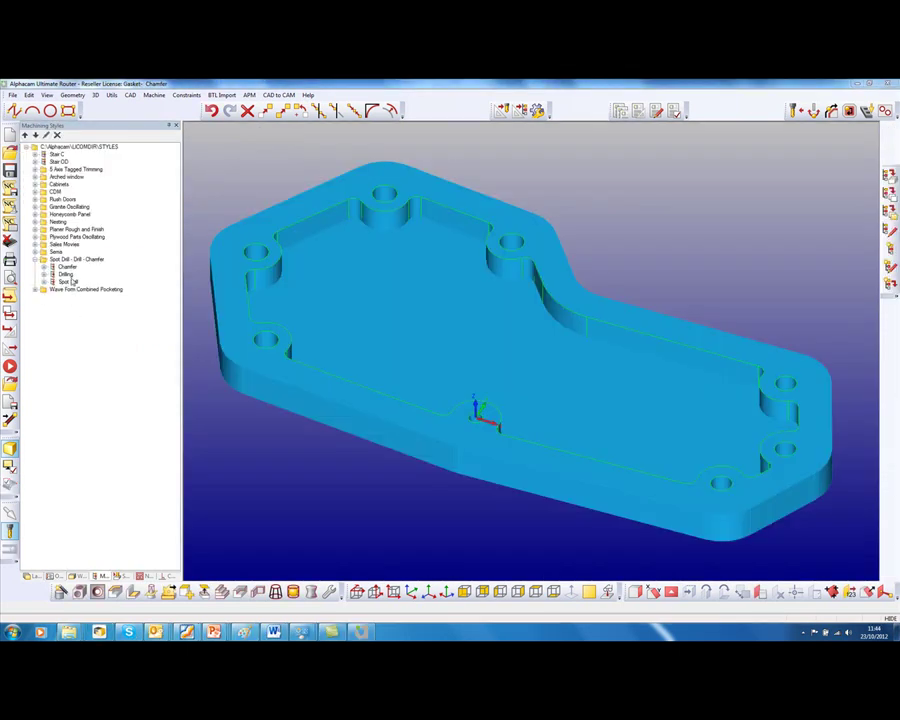
click(66, 274)
click(67, 283)
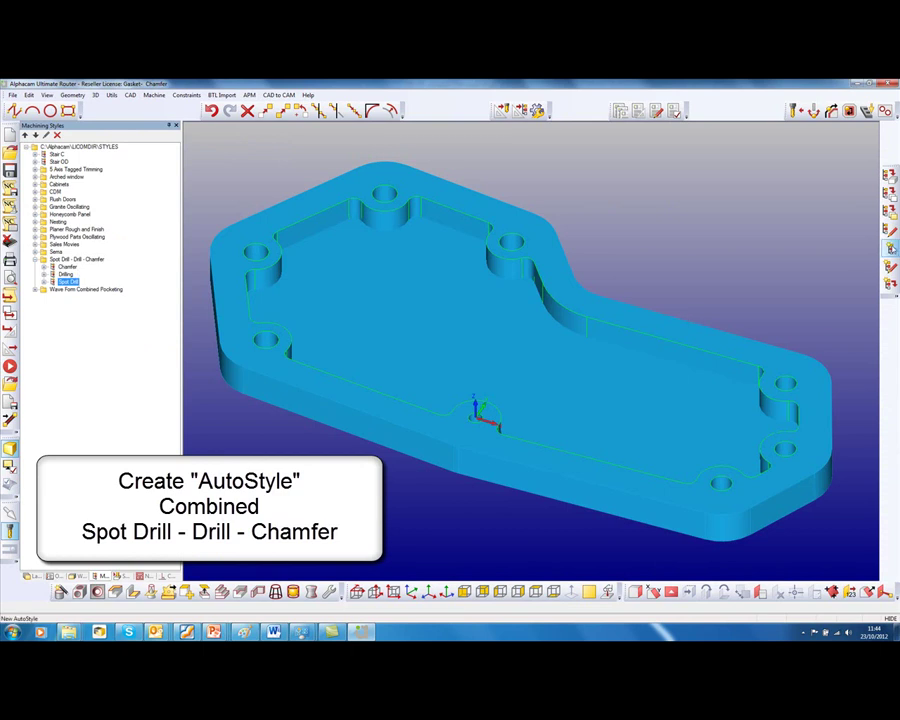
- Start a new AutoStyle and map the Drillable Holes layer to the Spot Drill style
click(889, 248)
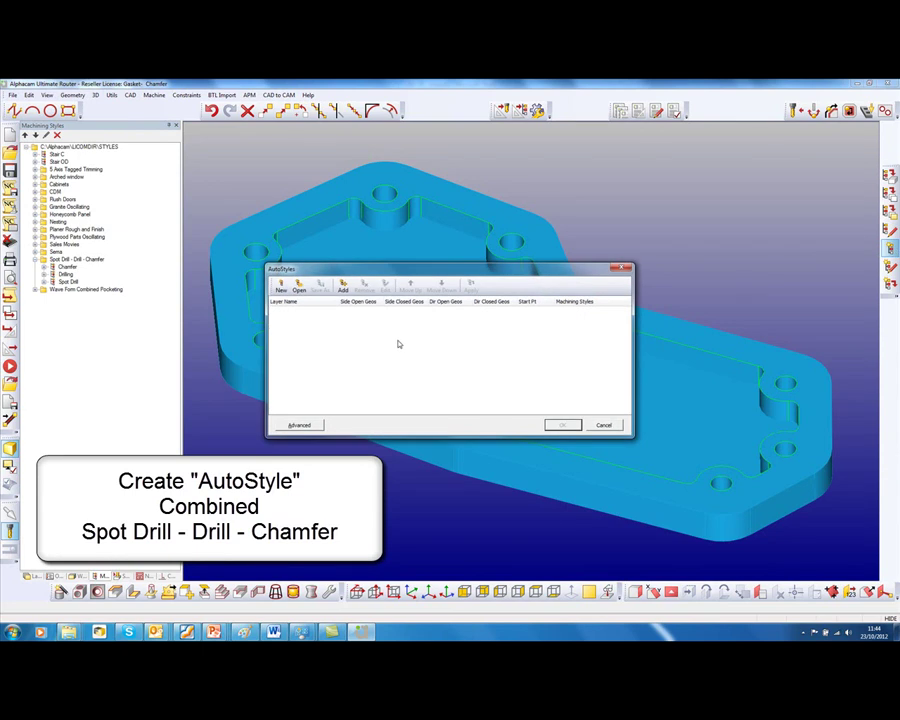
click(343, 288)
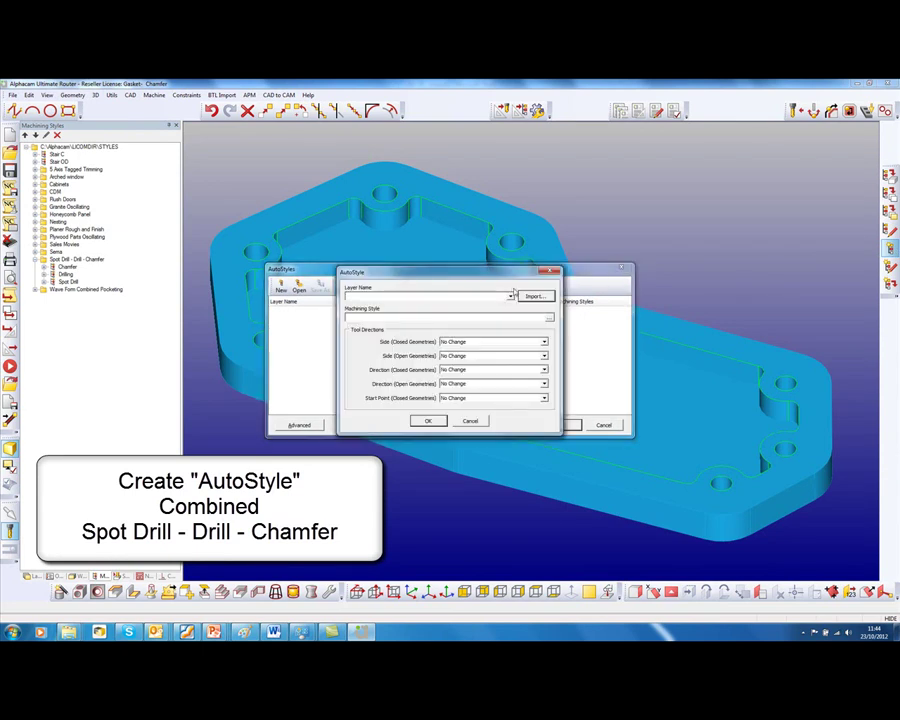
click(510, 297)
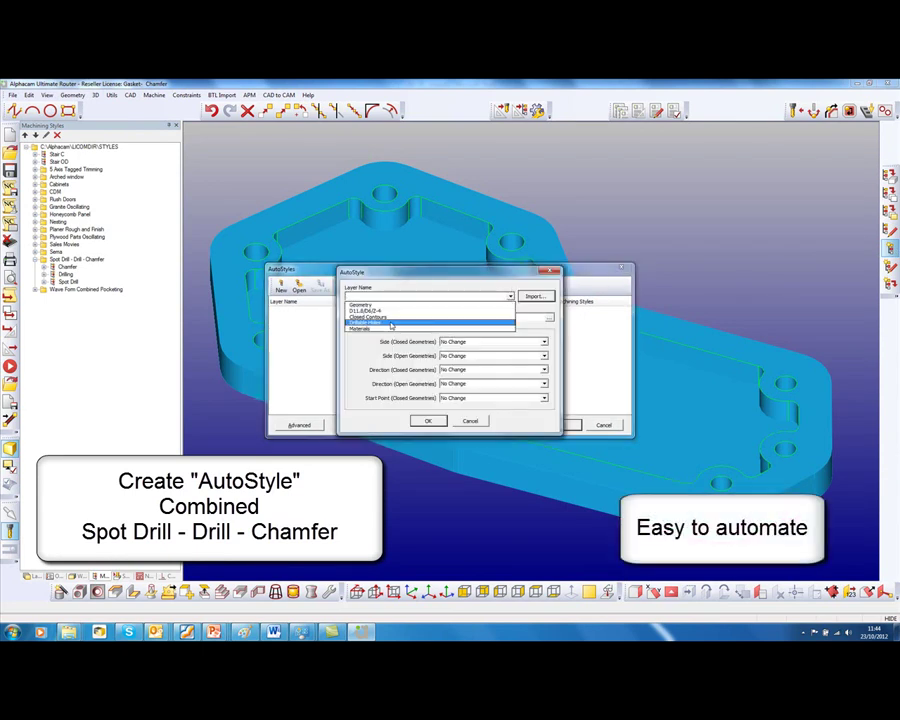
click(391, 323)
click(548, 320)
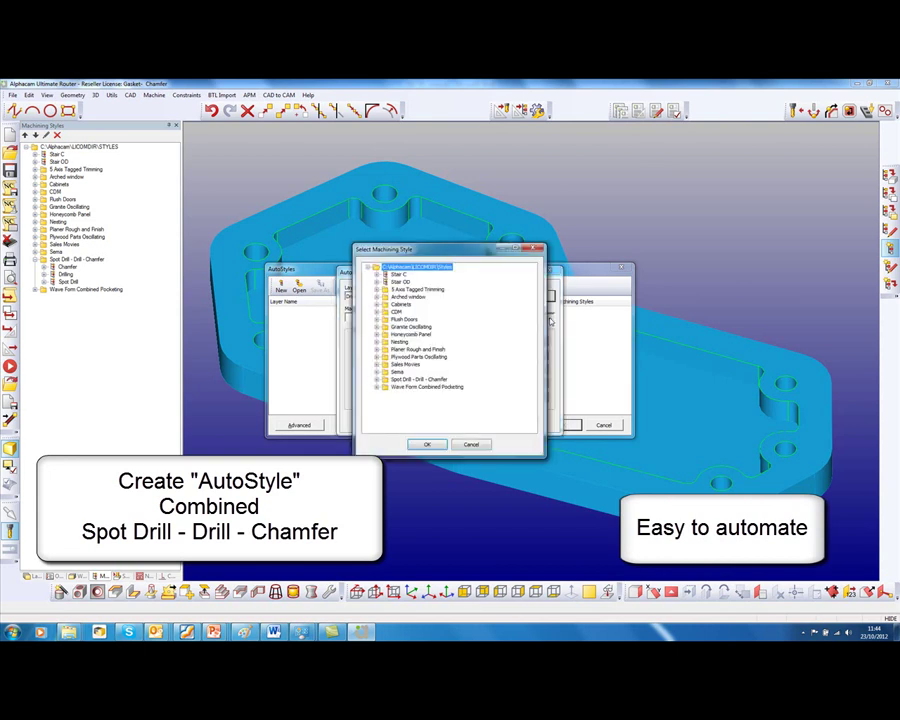
click(376, 380)
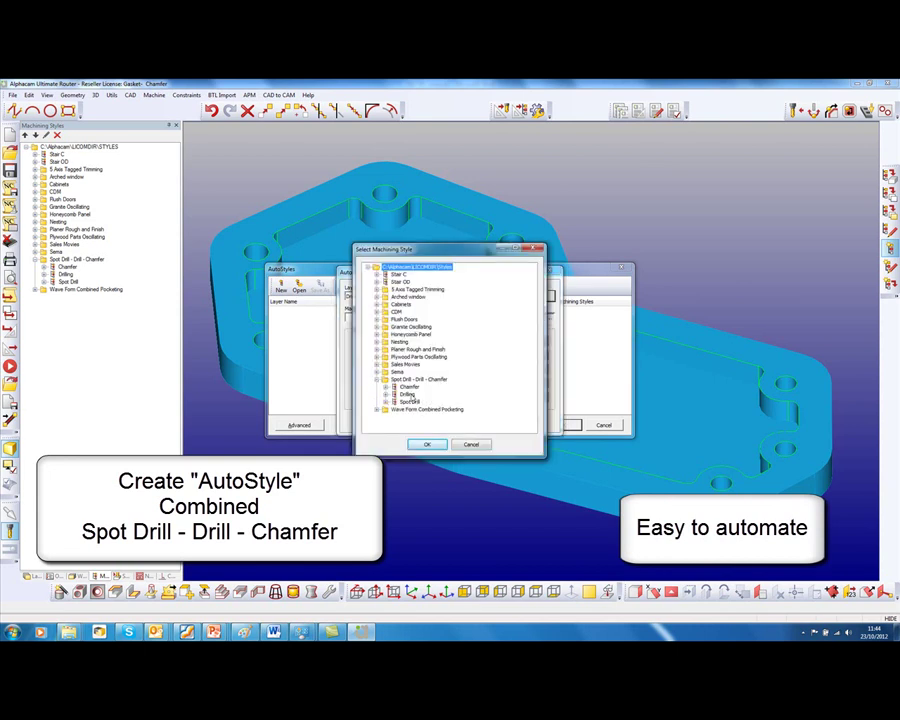
click(409, 402)
click(427, 444)
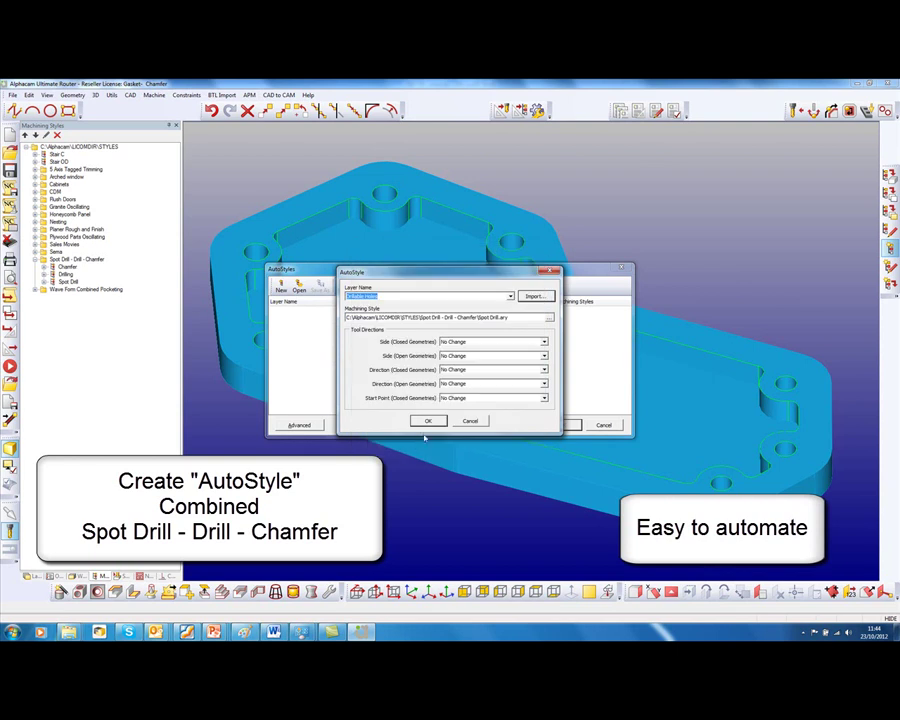
click(427, 421)
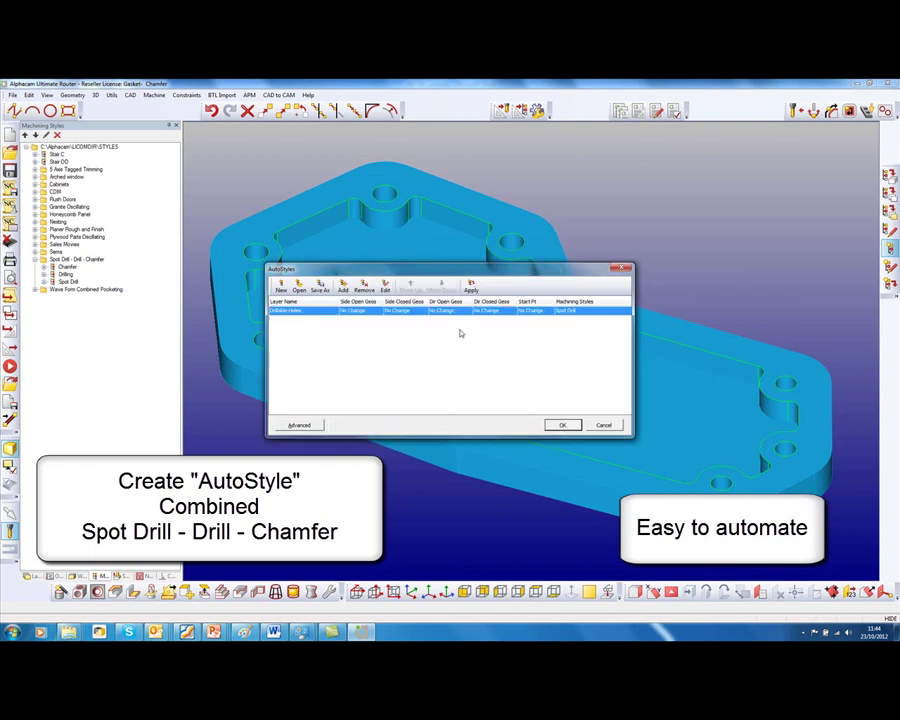
- Add a second Drillable Holes entry using the Drilling style
click(343, 287)
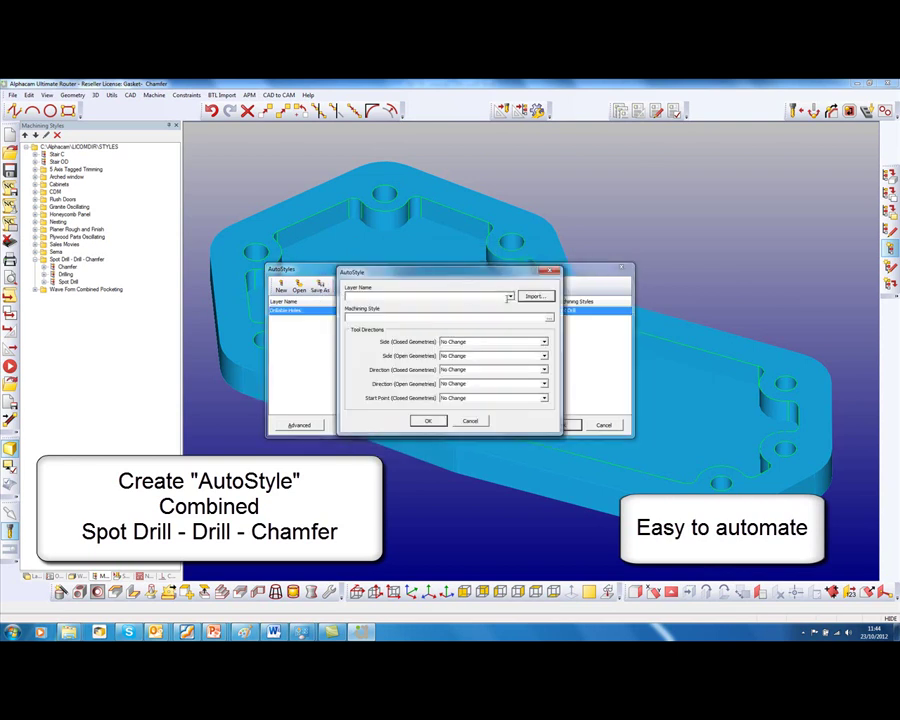
click(510, 297)
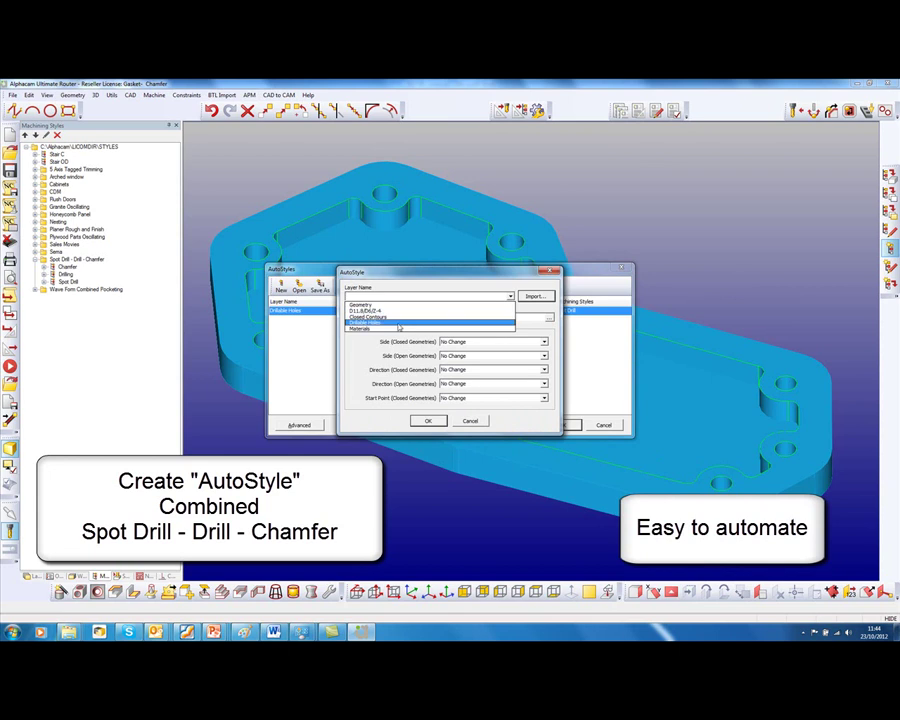
click(399, 324)
click(550, 320)
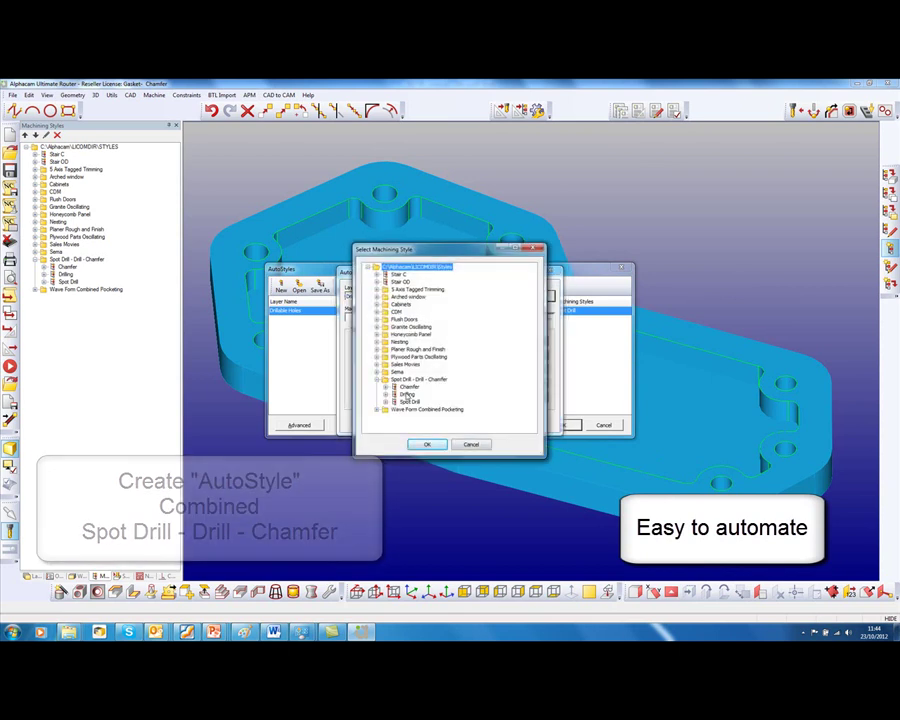
click(377, 379)
click(407, 394)
click(427, 446)
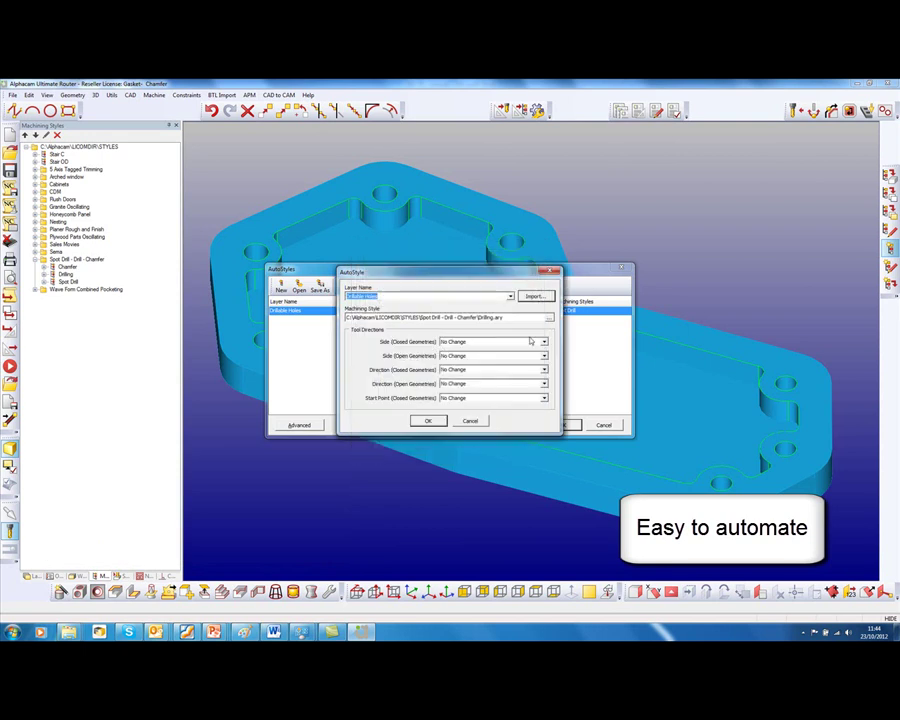
click(440, 423)
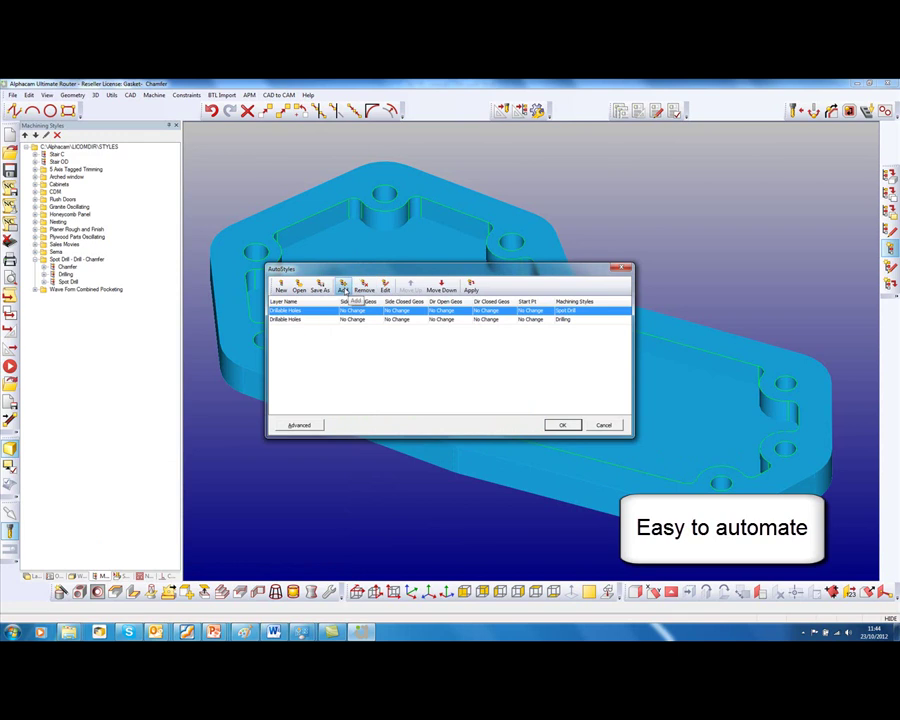
- Add a third Drillable Holes entry using the Chamfer style and finish the AutoStyle
click(385, 287)
click(511, 296)
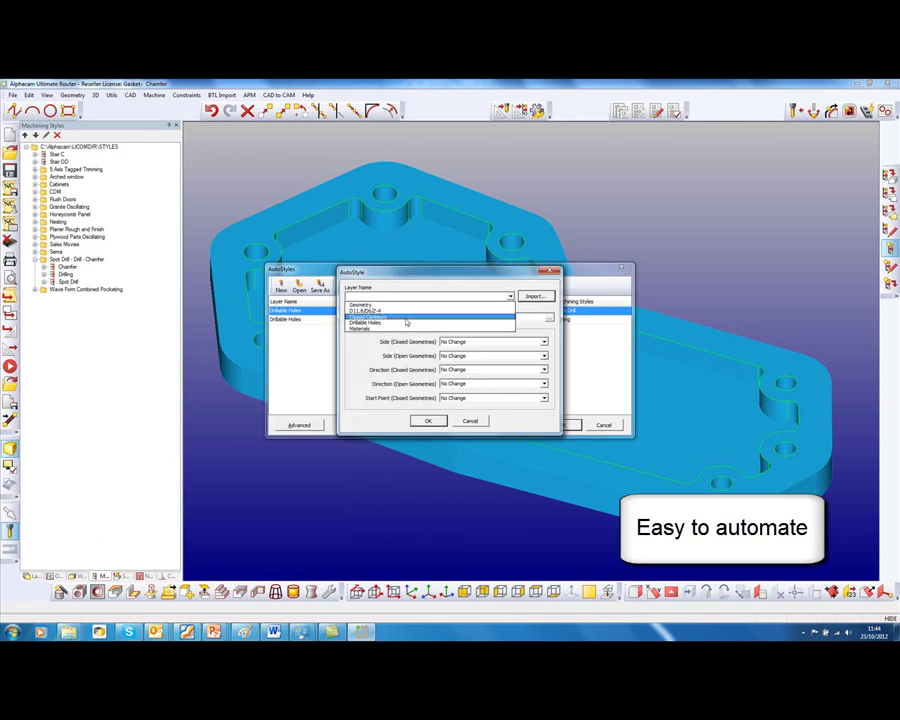
click(403, 326)
click(549, 320)
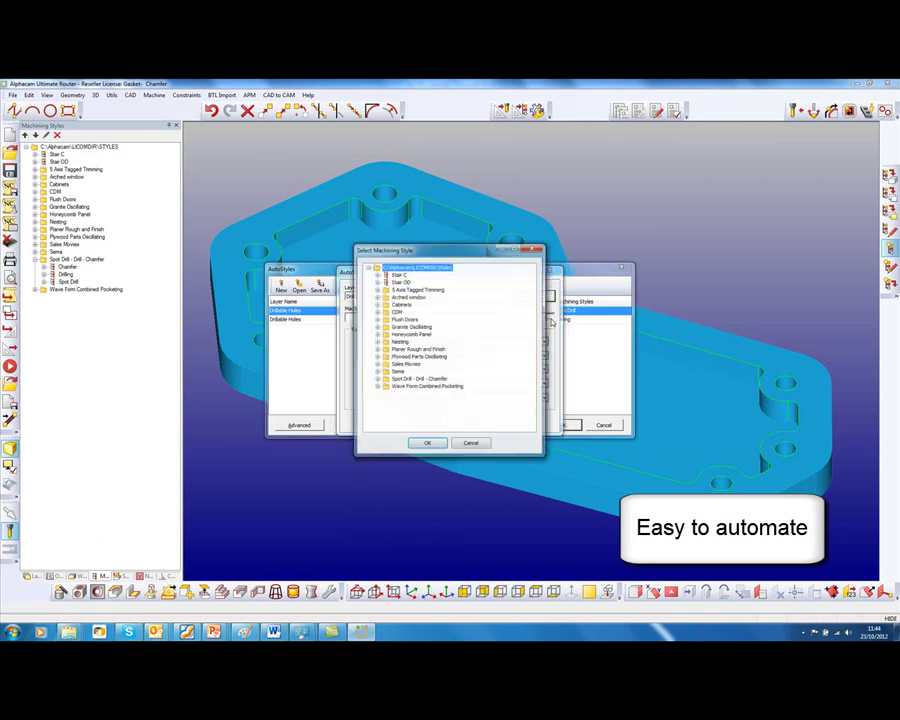
click(377, 380)
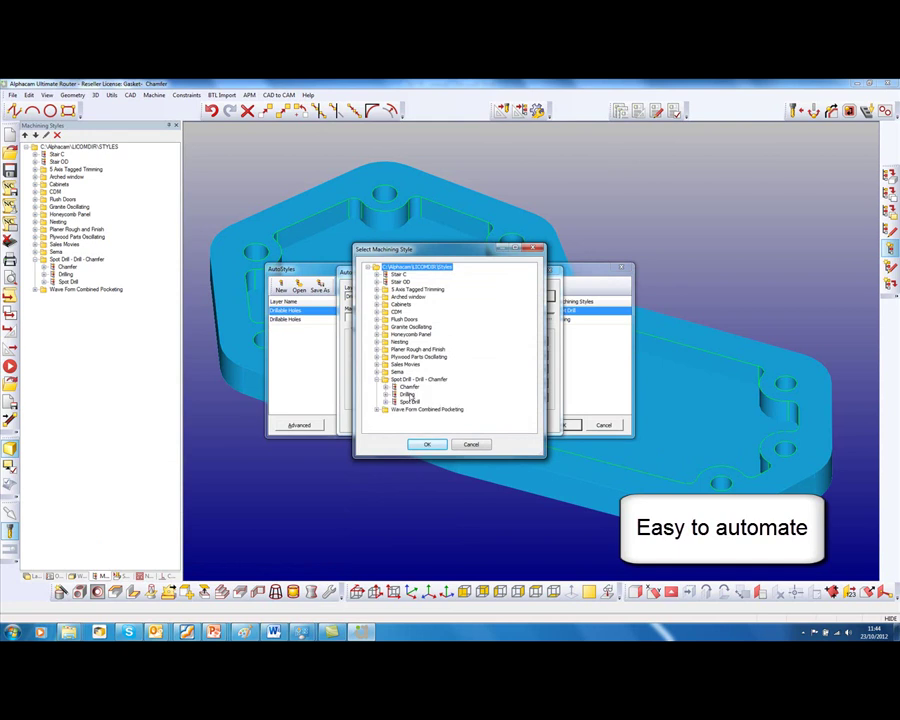
click(408, 387)
click(427, 445)
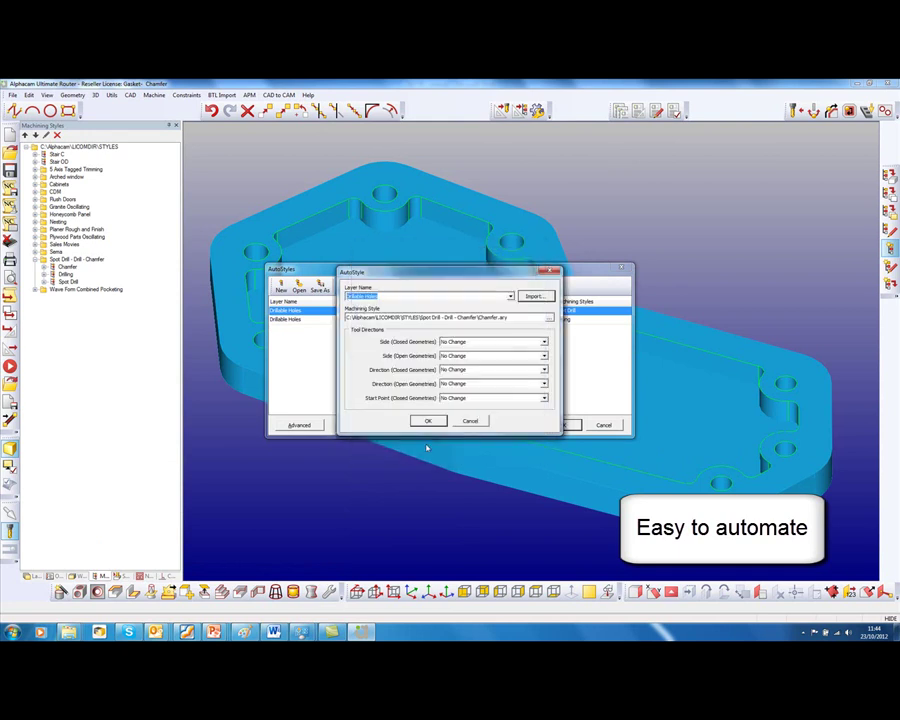
click(428, 421)
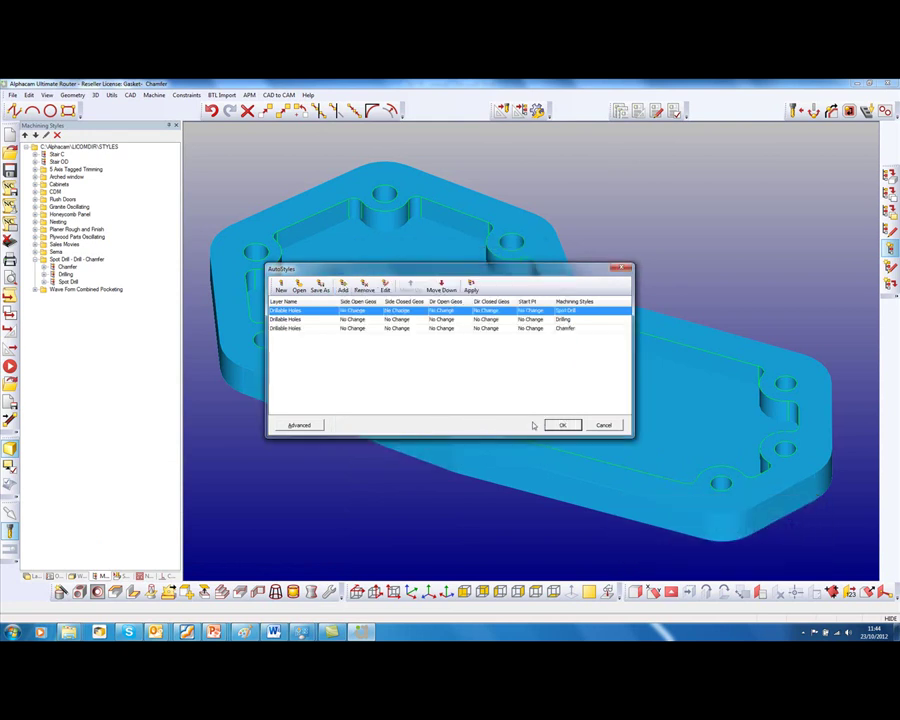
click(561, 426)
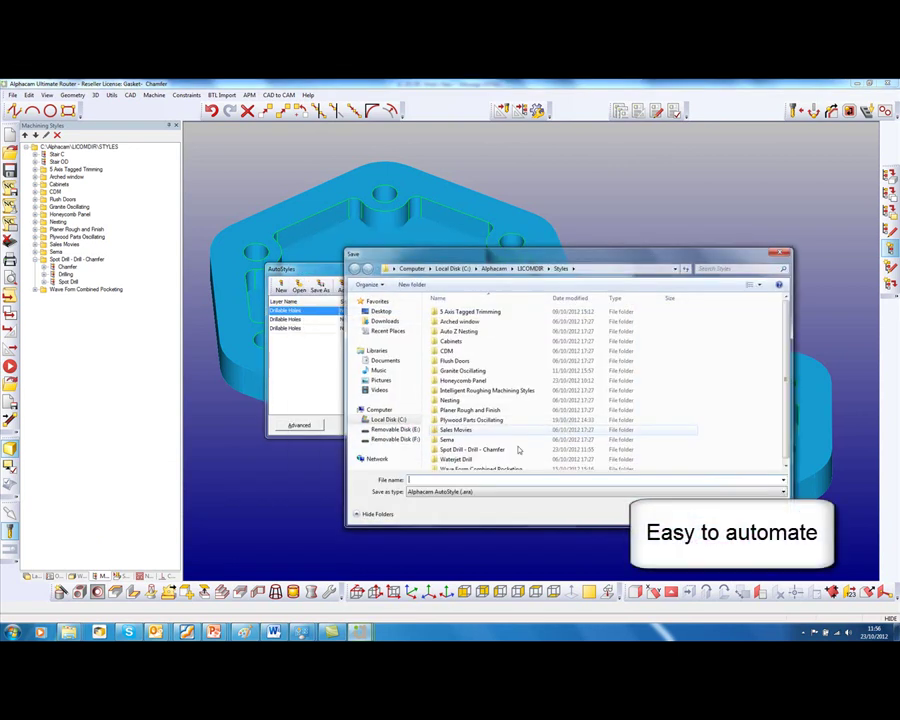
- Save the AutoStyle as 'Drilling Enhancements' in the Spot Drill - Drill - Chamfer folder
double_click(476, 451)
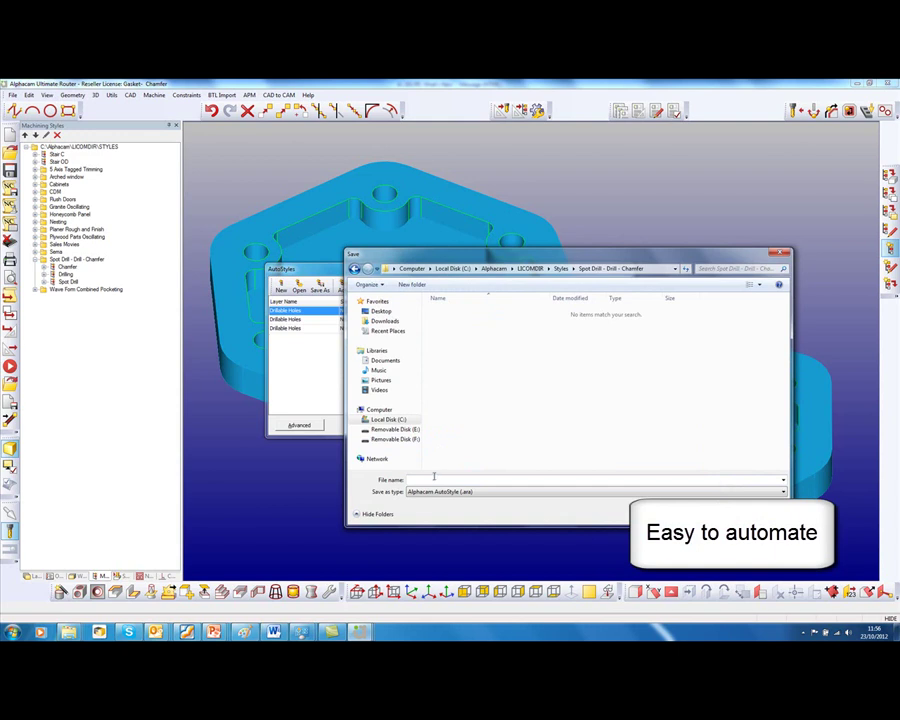
text(Drilling Enhancements)
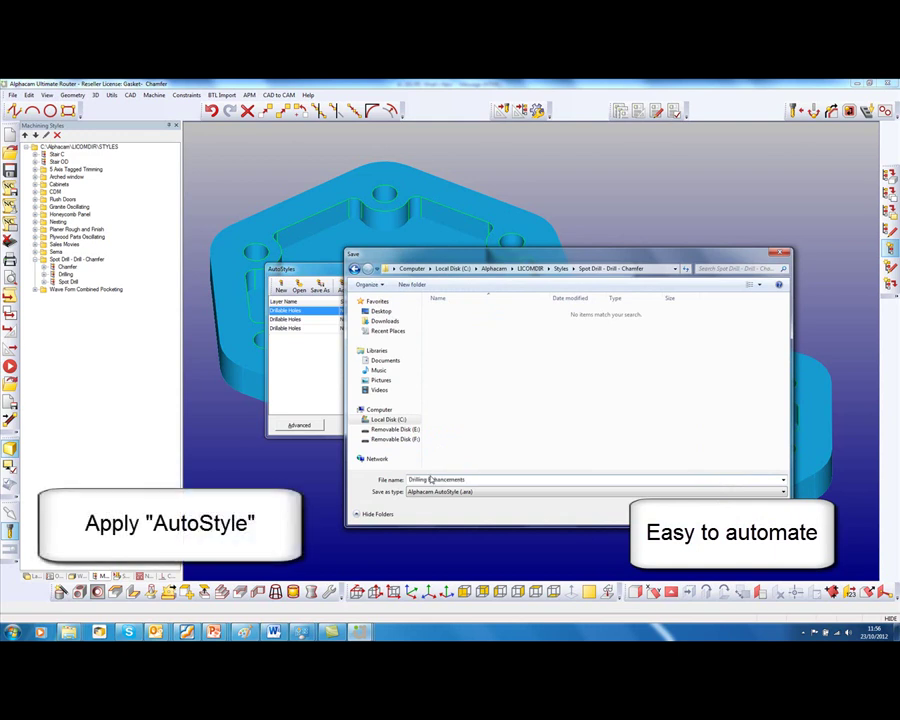
key(Return)
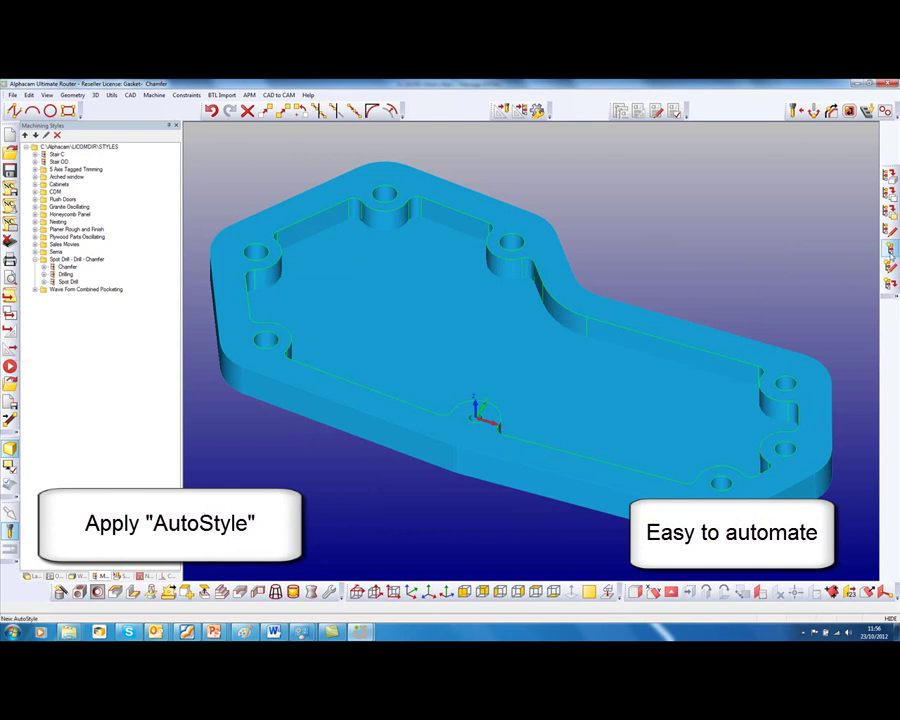
- Apply the Drilling Enhancements.ara AutoStyle from the Spot Drill - Drill - Chamfer folder to the gasket
click(888, 285)
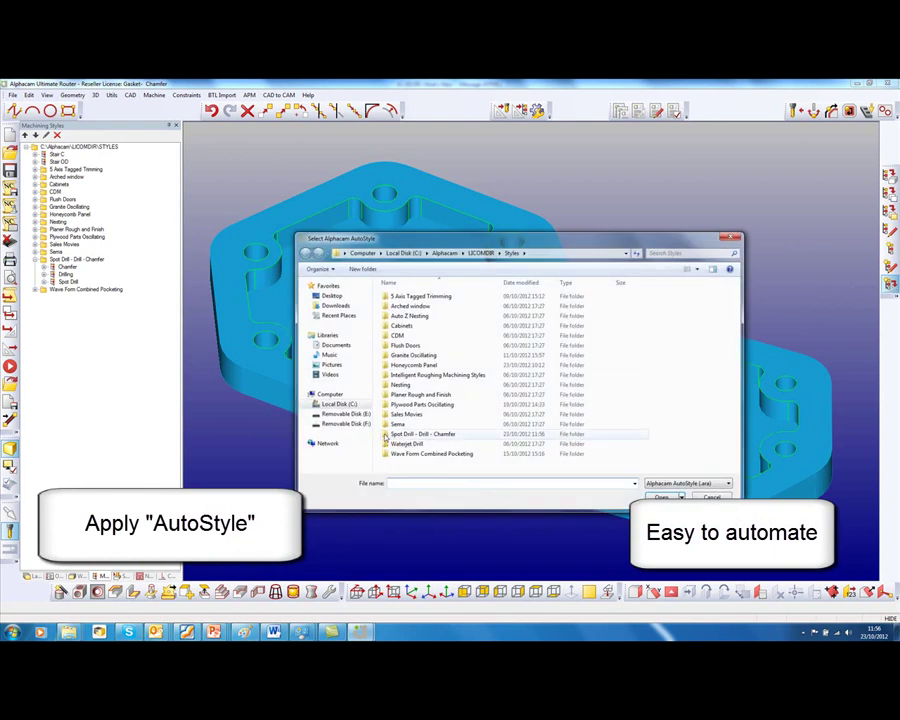
double_click(385, 436)
click(401, 299)
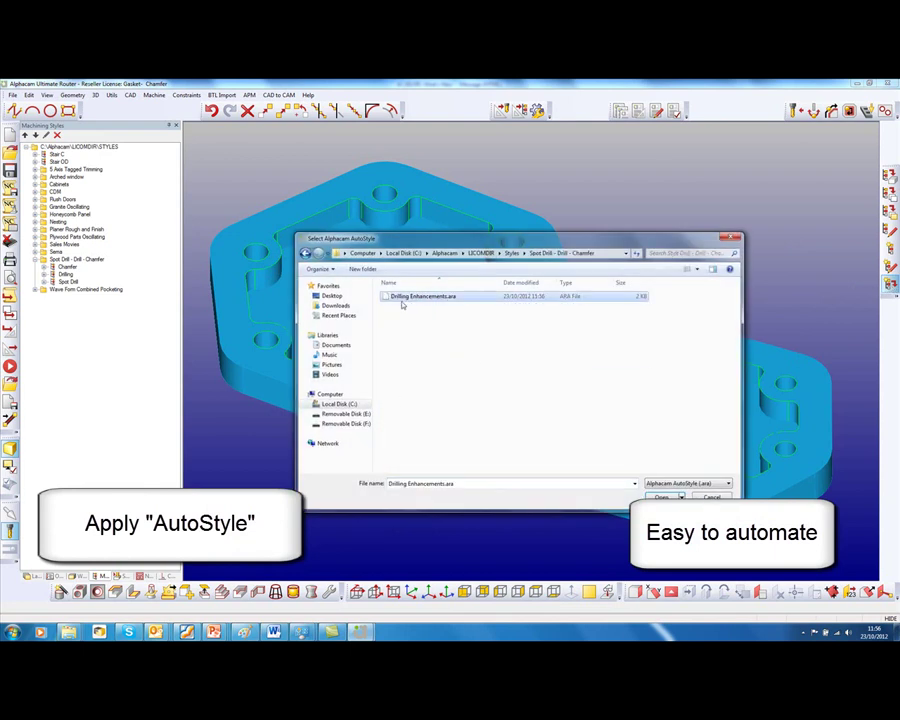
click(662, 497)
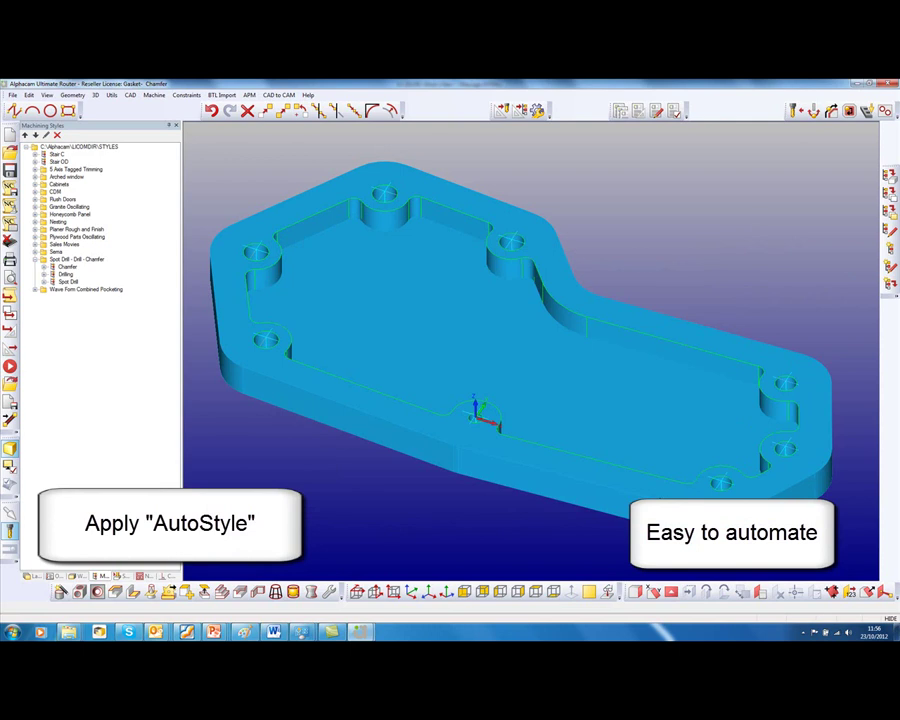
click(118, 577)
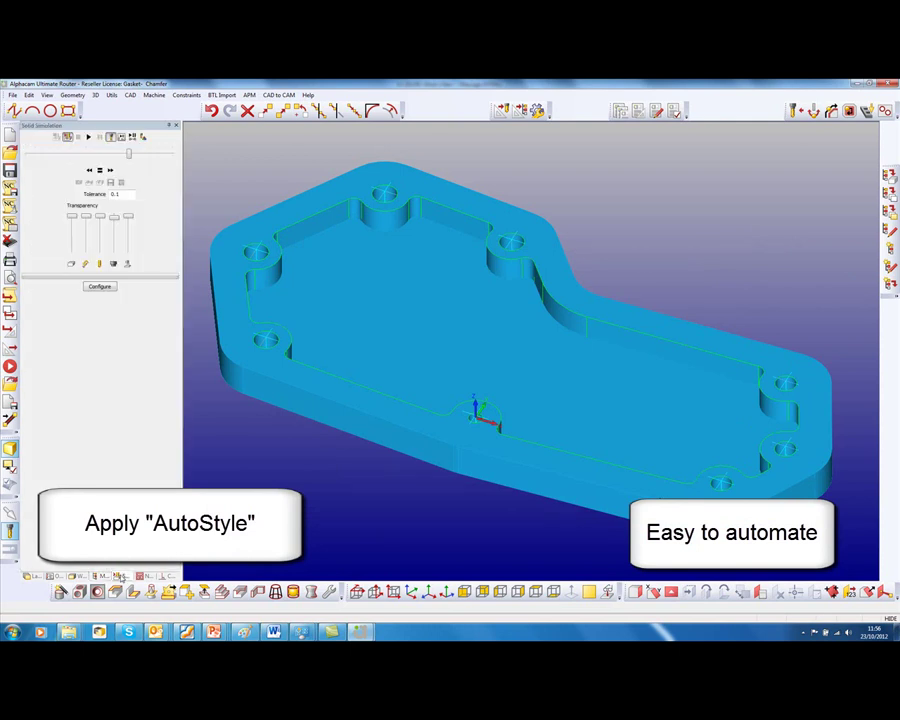
- Simulate the gasket's spot drill, drill and chamfer machining, then advance the slide
click(89, 138)
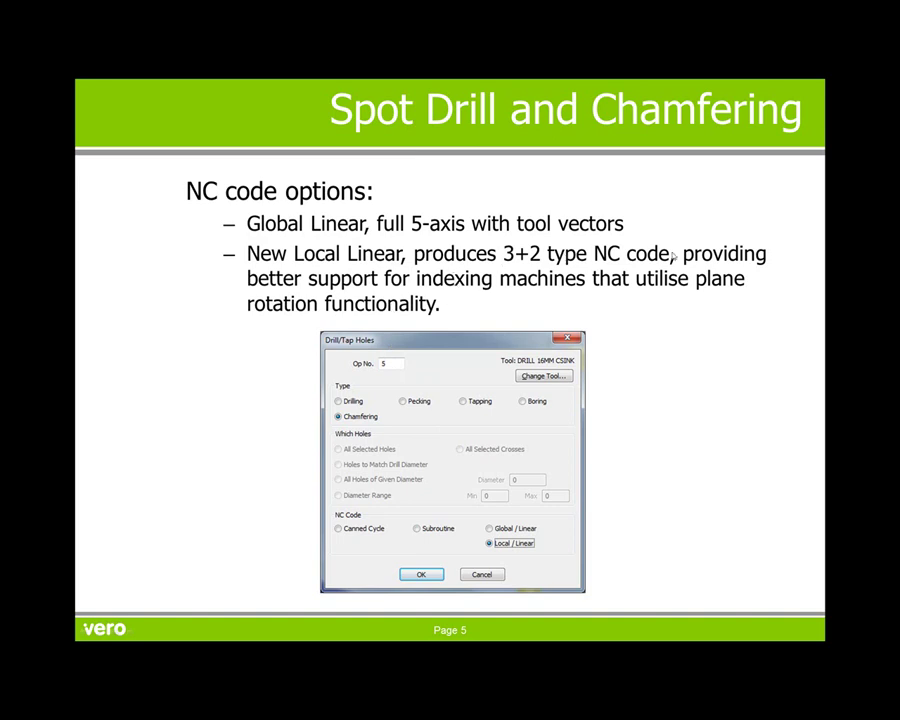
click(450, 304)
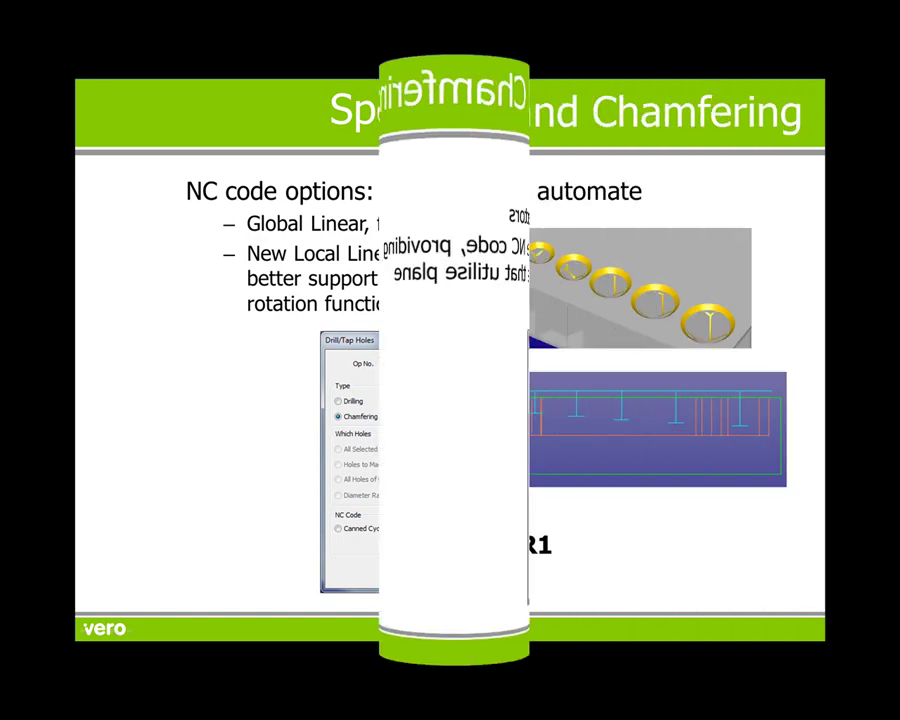